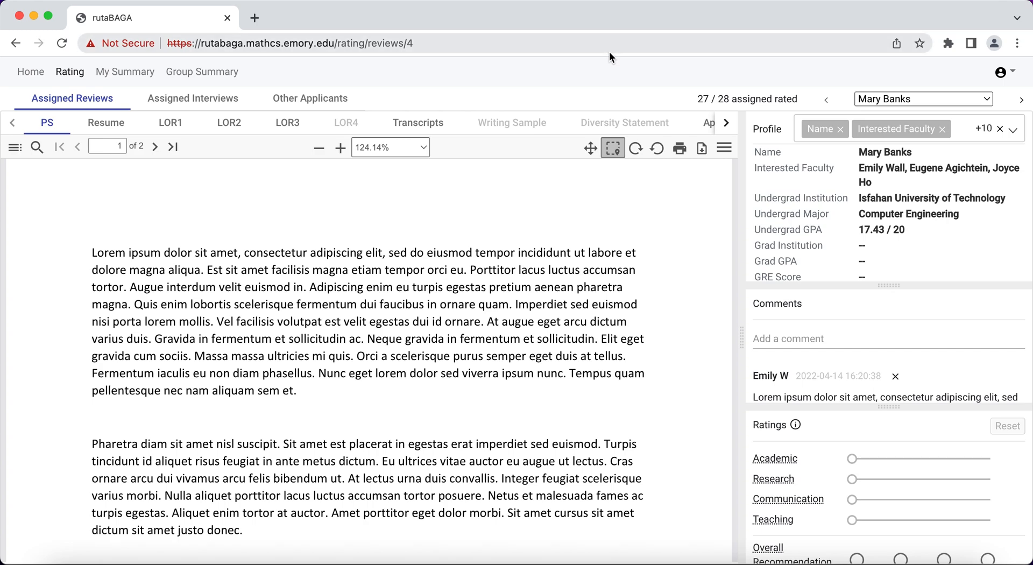
Open the assigned review of the Harbin Institute of Technology applicant and look through the Resume, LOR1 and Transcripts.
click(888, 99)
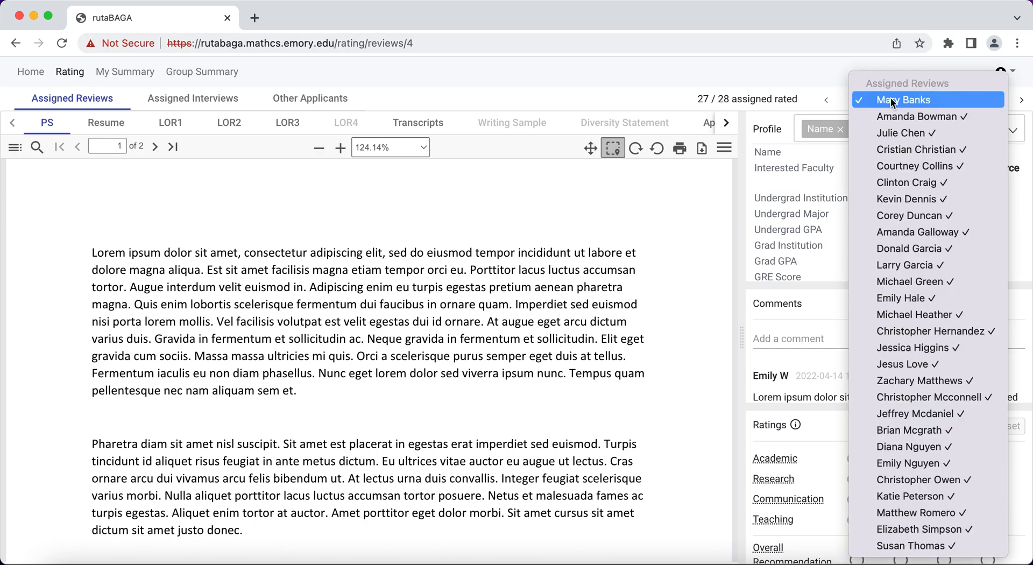
click(912, 296)
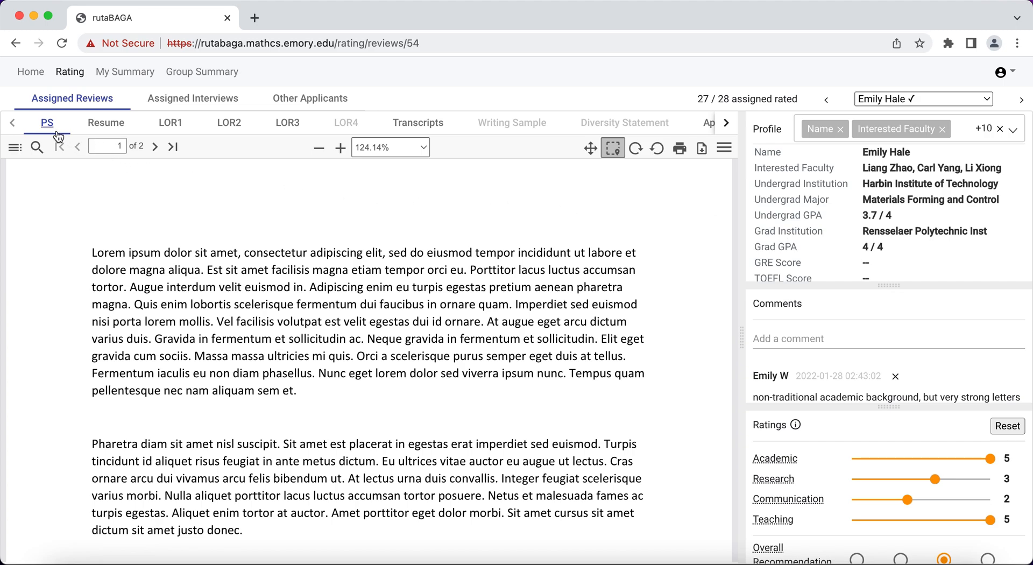
click(99, 125)
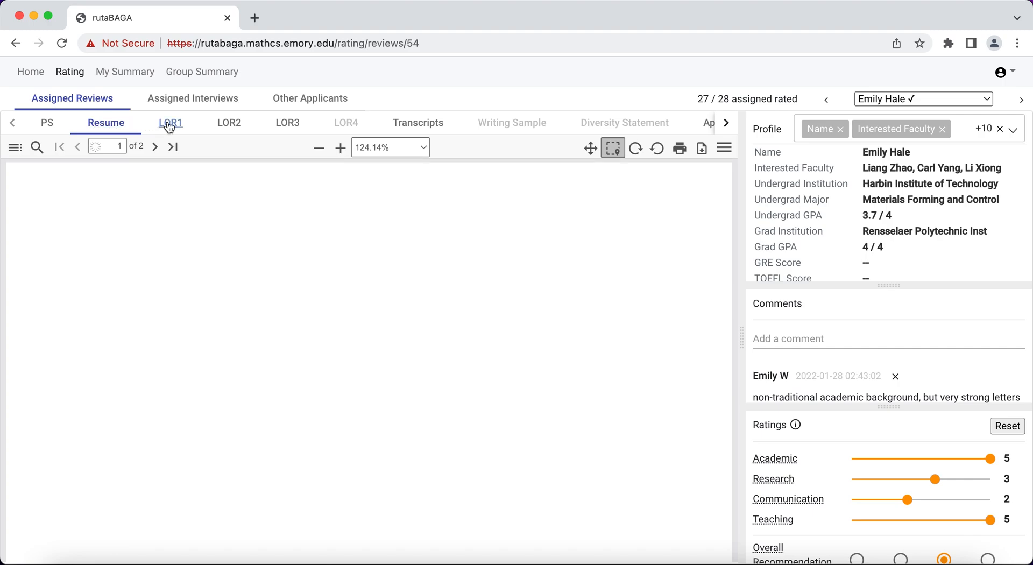
click(169, 126)
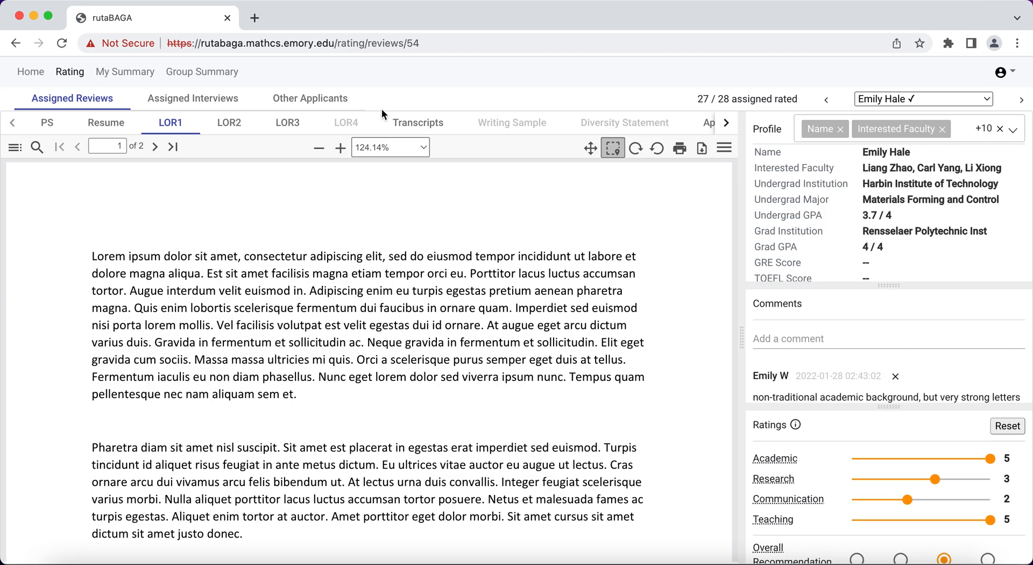
click(410, 124)
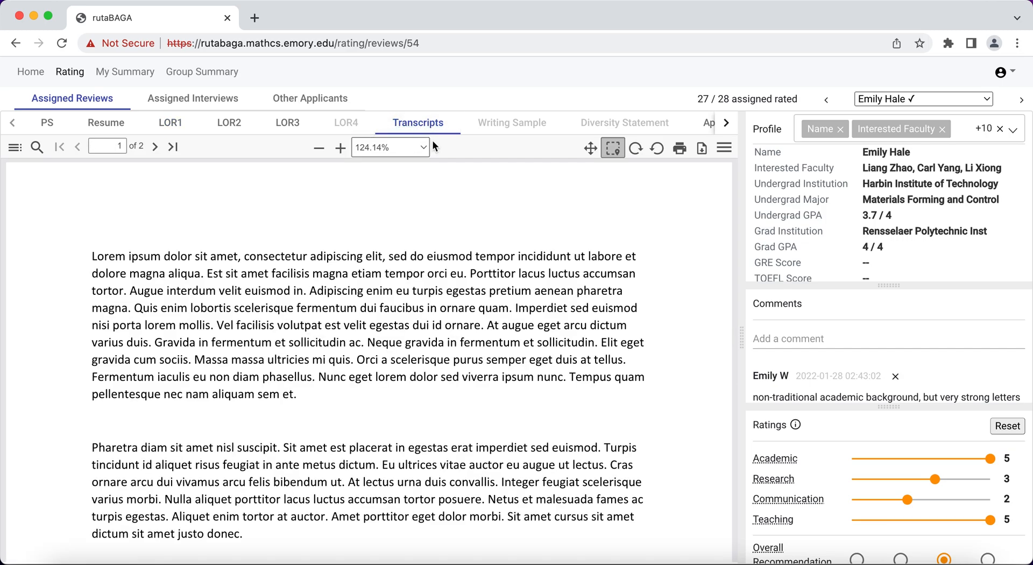
scroll(495, 305, down, 2)
scroll(495, 304, down, 3)
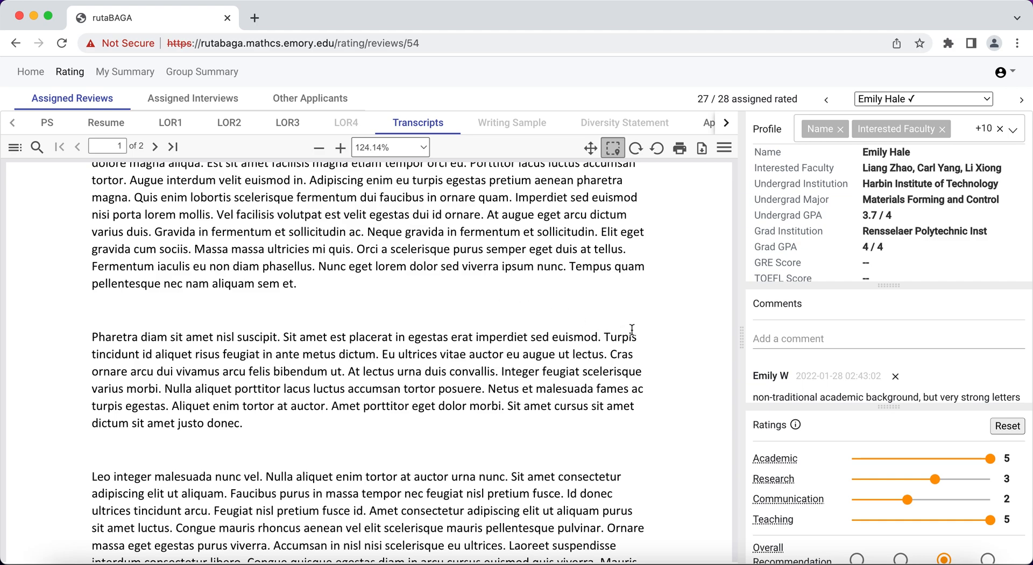
Submit the comment "test comment" on this applicant.
scroll(784, 371, down, 1)
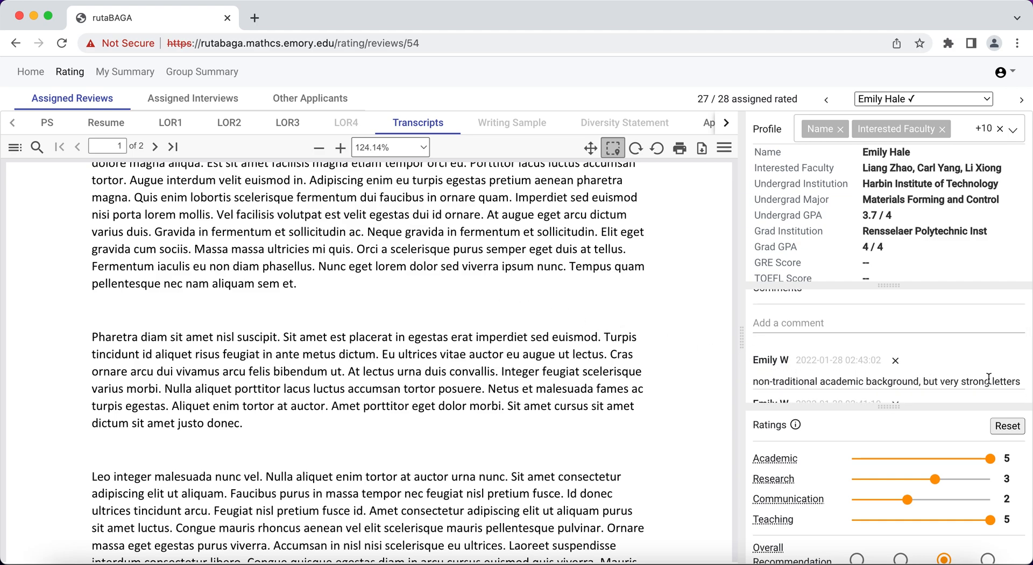
click(815, 321)
text(test comment)
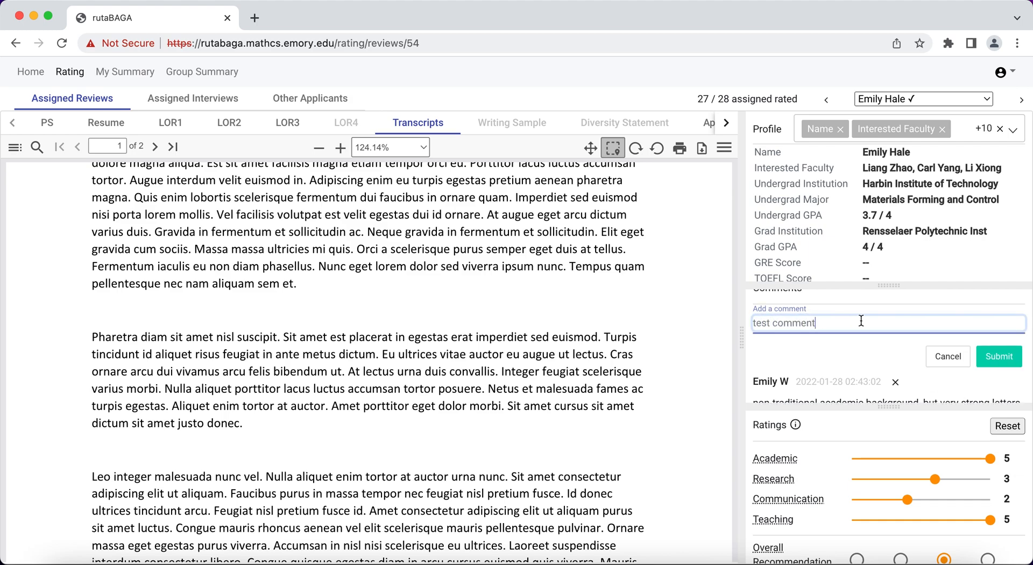
click(991, 356)
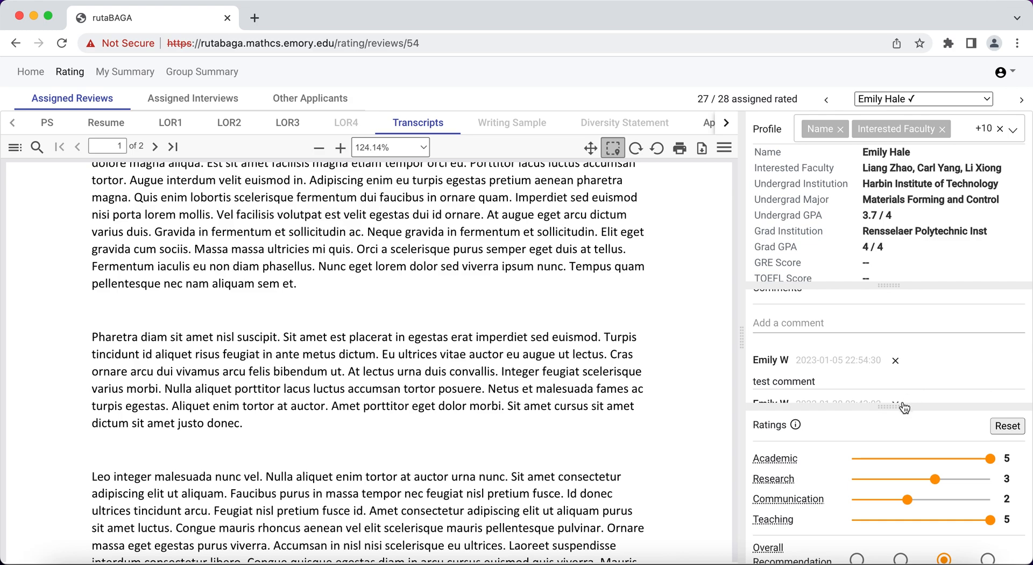
Enlarge the Ratings section and set the applicant's Academic rating to 3.
drag(893, 398, 890, 330)
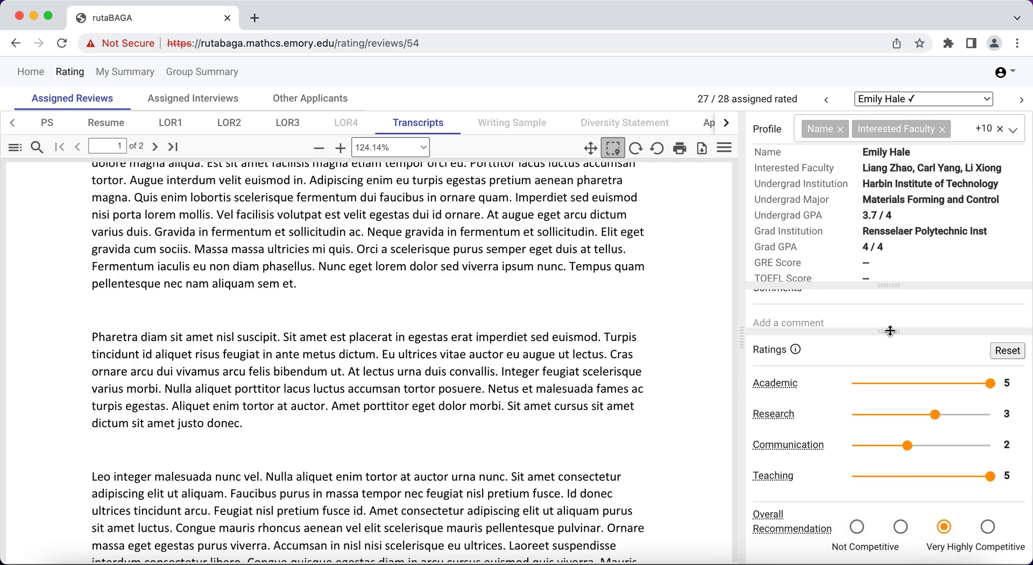
mouse_move(778, 379)
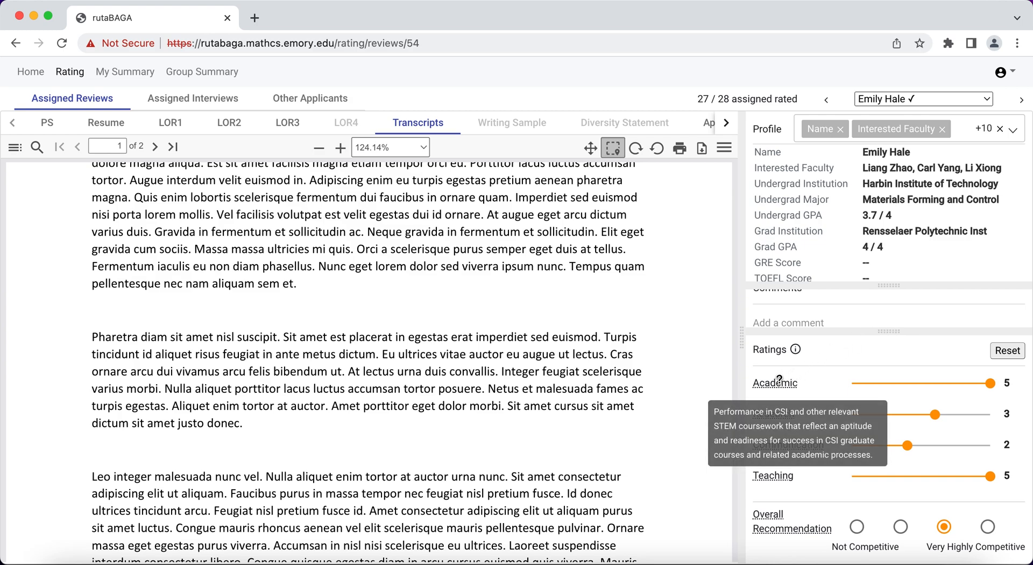
drag(988, 383, 943, 382)
Check the definitions of the remaining criteria while setting Teaching to 3 and Overall Recommendation to Competitive.
mouse_move(769, 416)
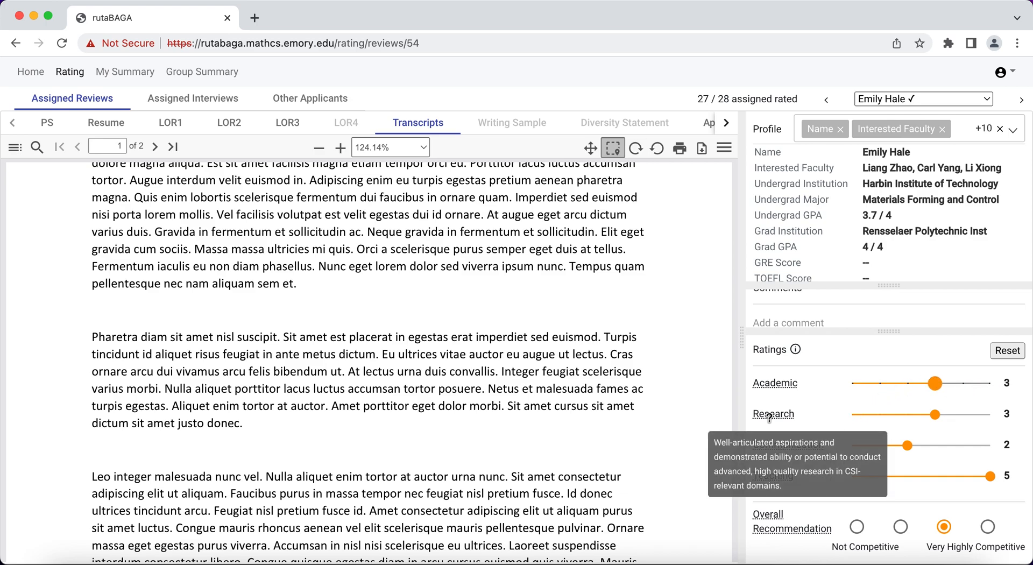
mouse_move(797, 438)
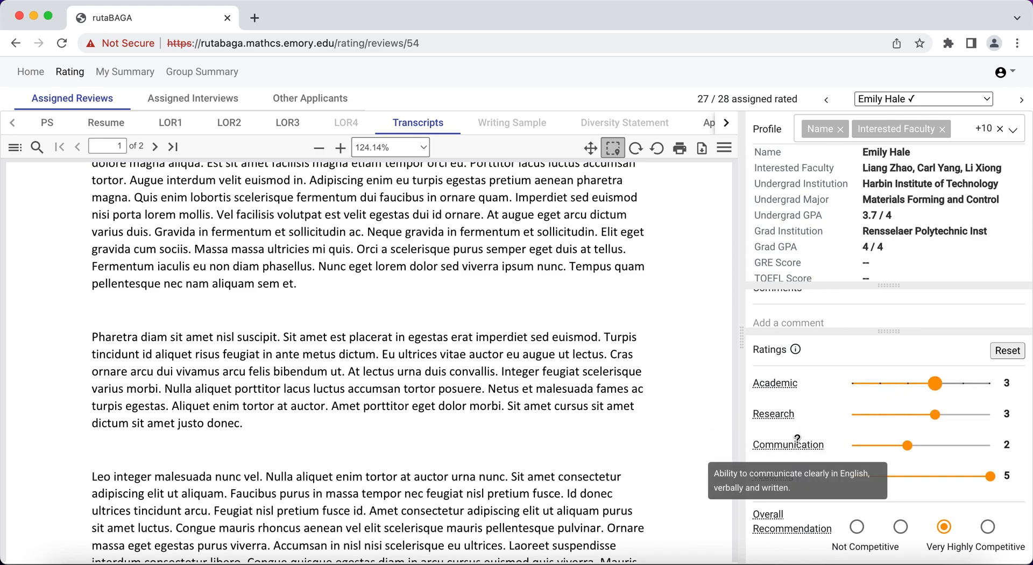
mouse_move(788, 472)
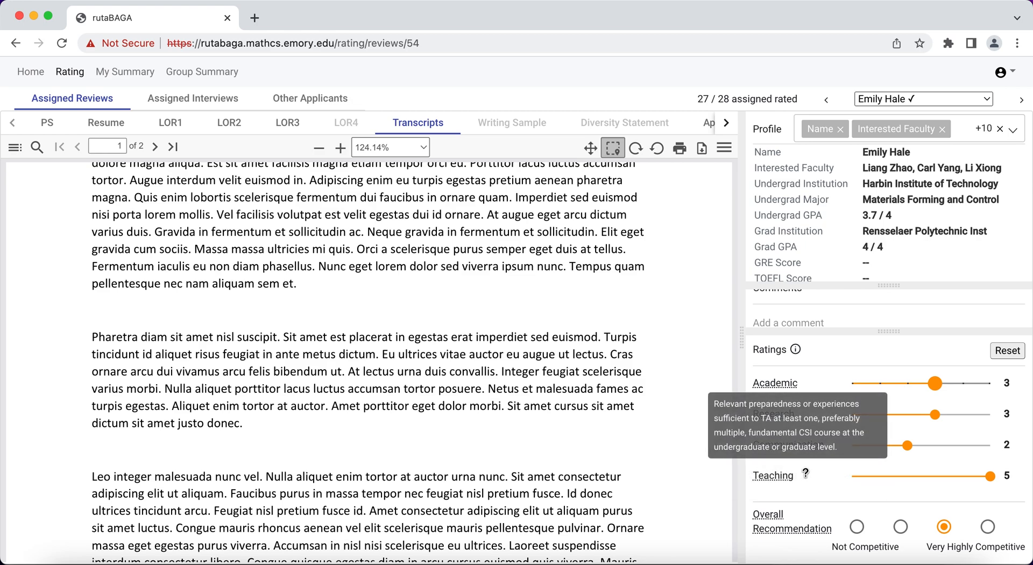
drag(988, 476, 936, 475)
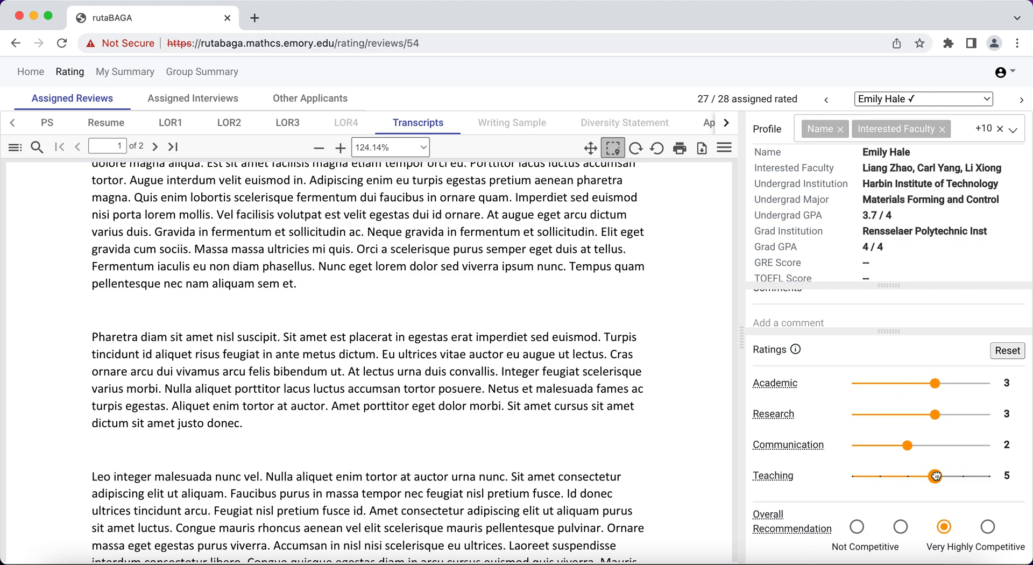
mouse_move(813, 513)
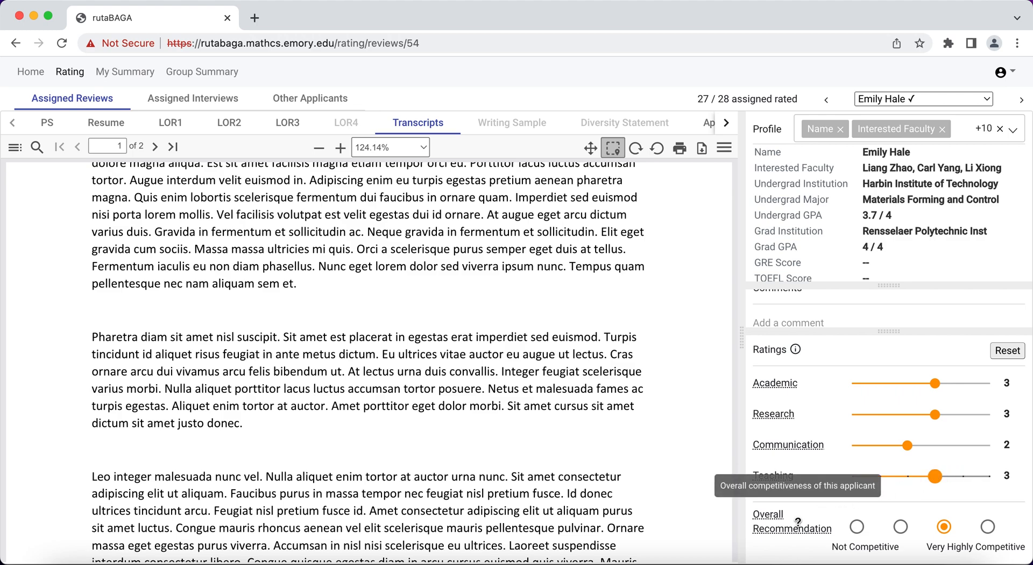
click(901, 527)
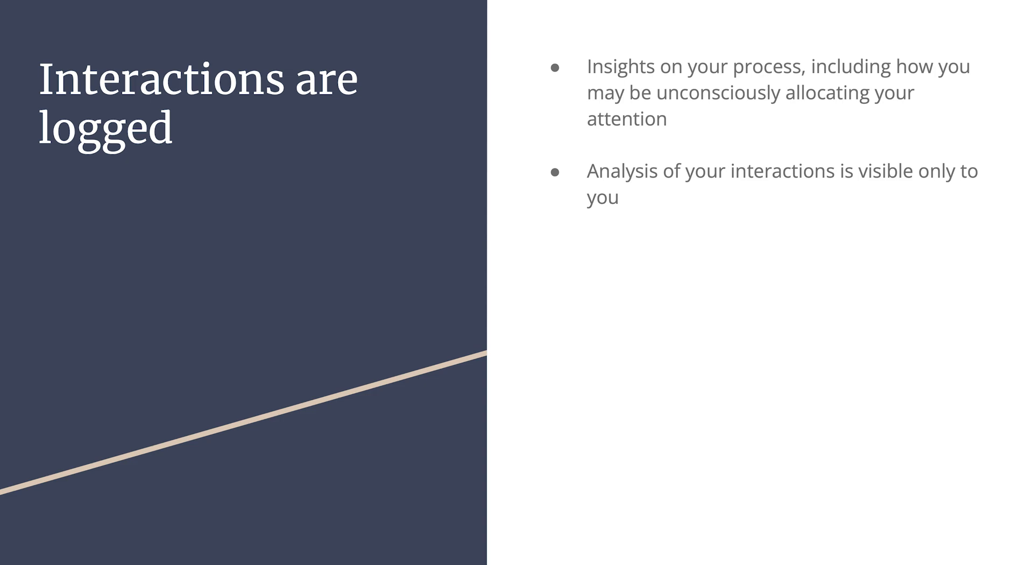
key(Right)
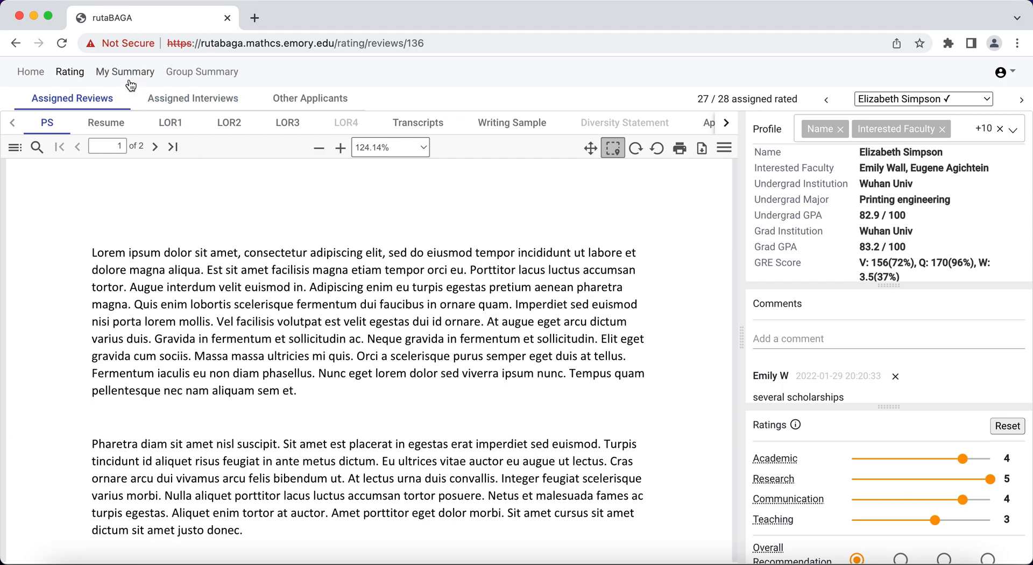
Open the personal summary and inspect the profile and ratings of a low-time applicant in the ASIAN race boxplot.
click(130, 84)
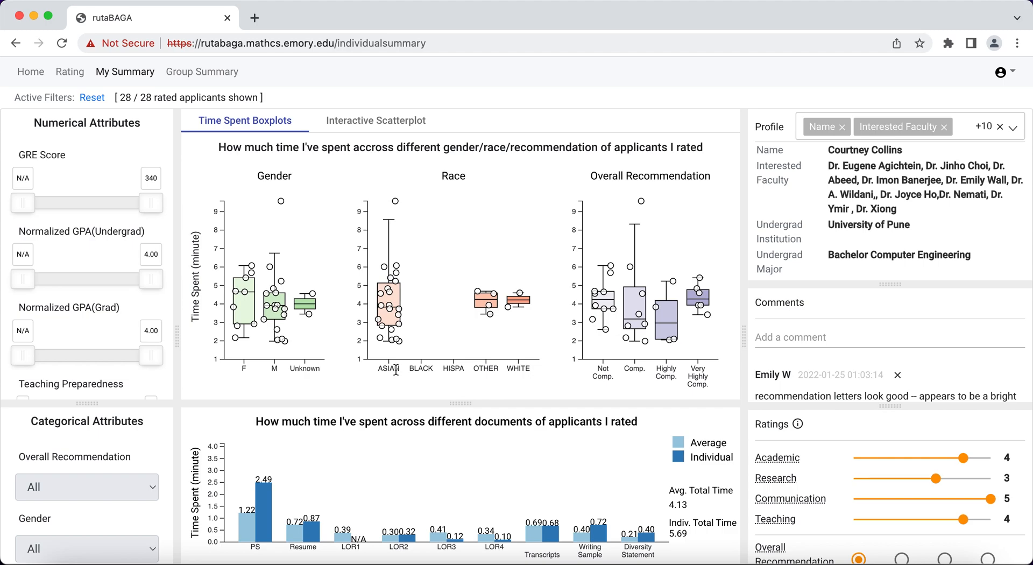
click(381, 341)
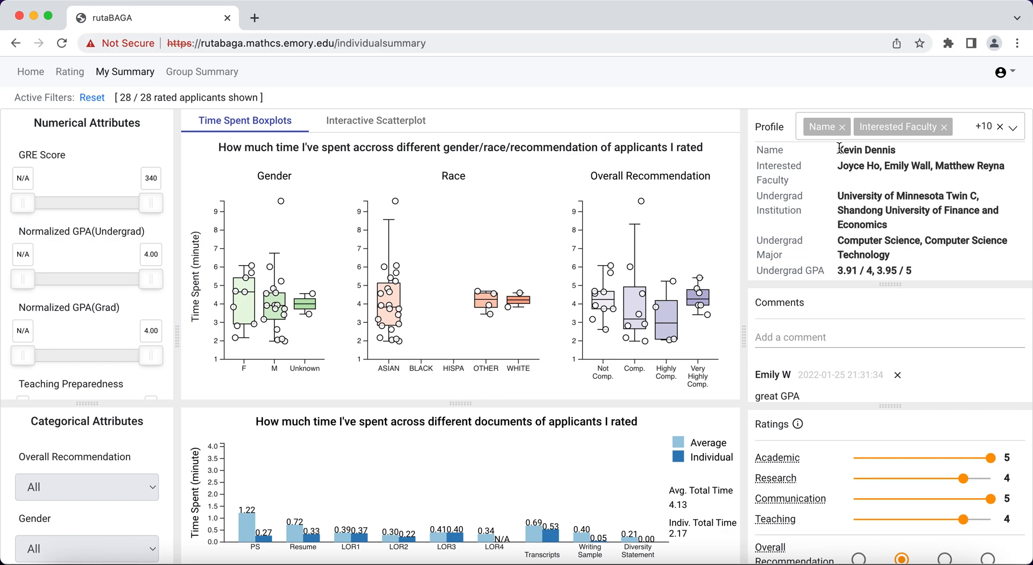
drag(836, 150, 897, 150)
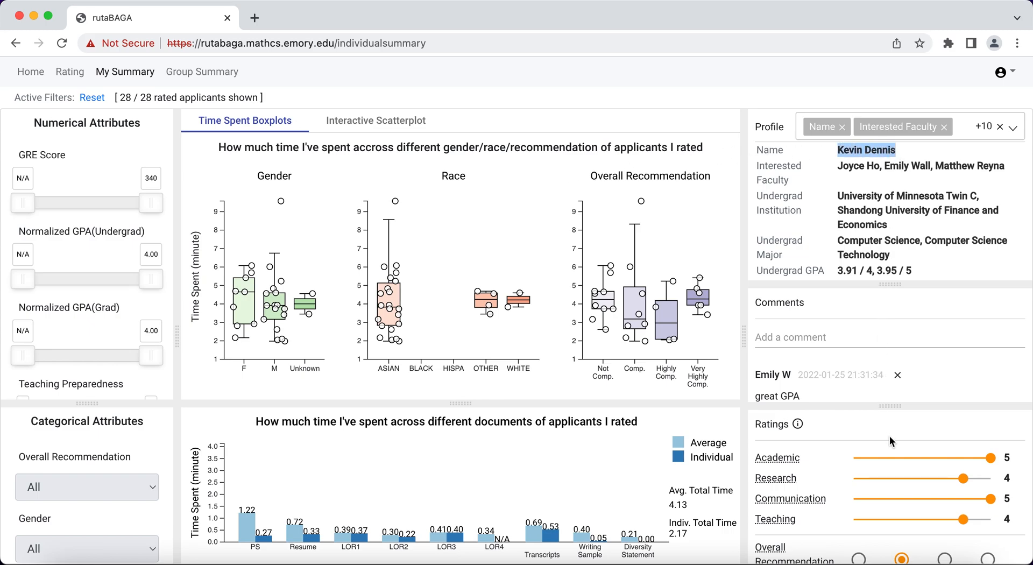
scroll(890, 438, down, 1)
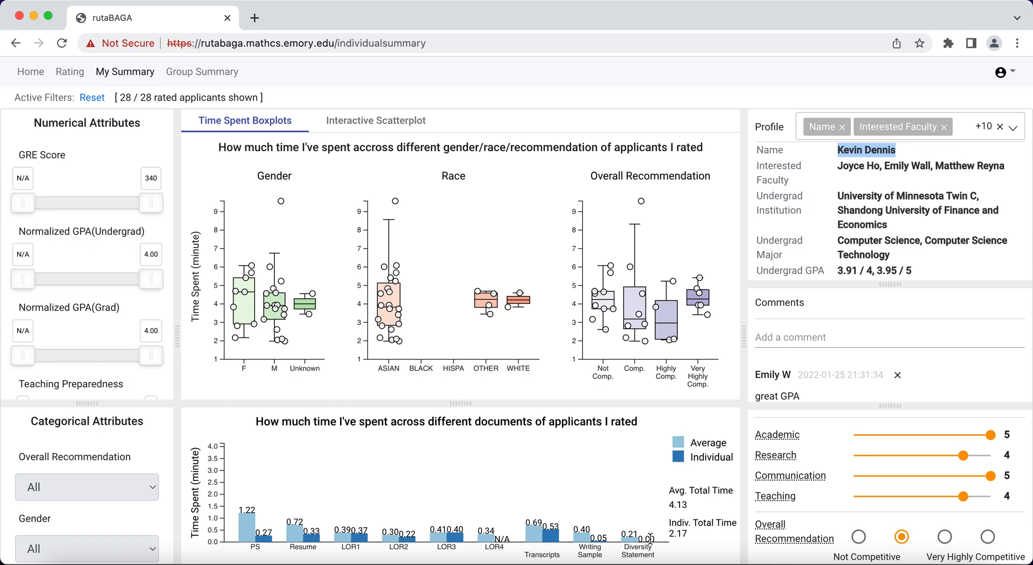
Review that applicant's Writing Sample and Diversity Statement in full, and set their Overall Recommendation to Highly Competitive.
click(380, 340)
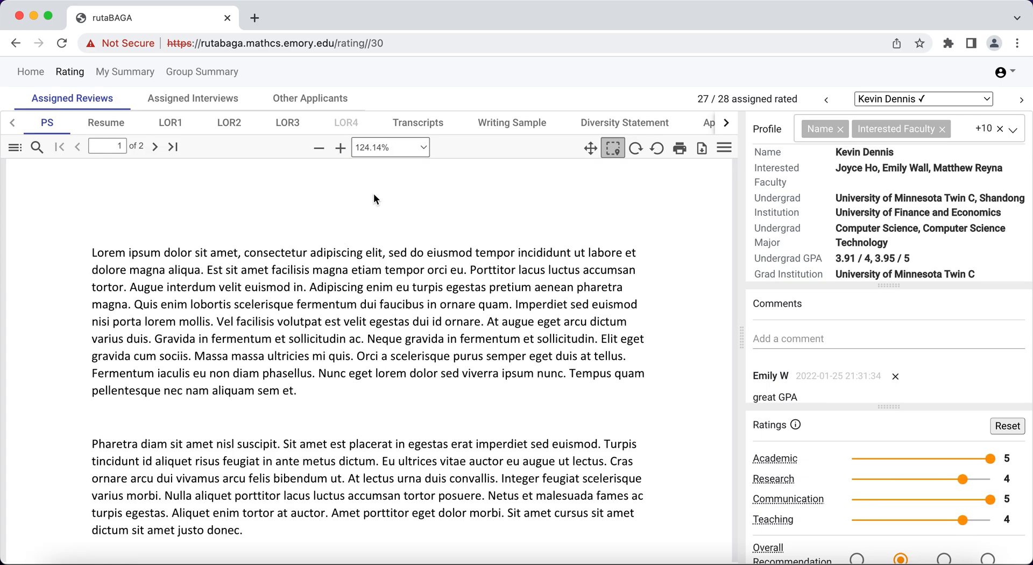
click(495, 123)
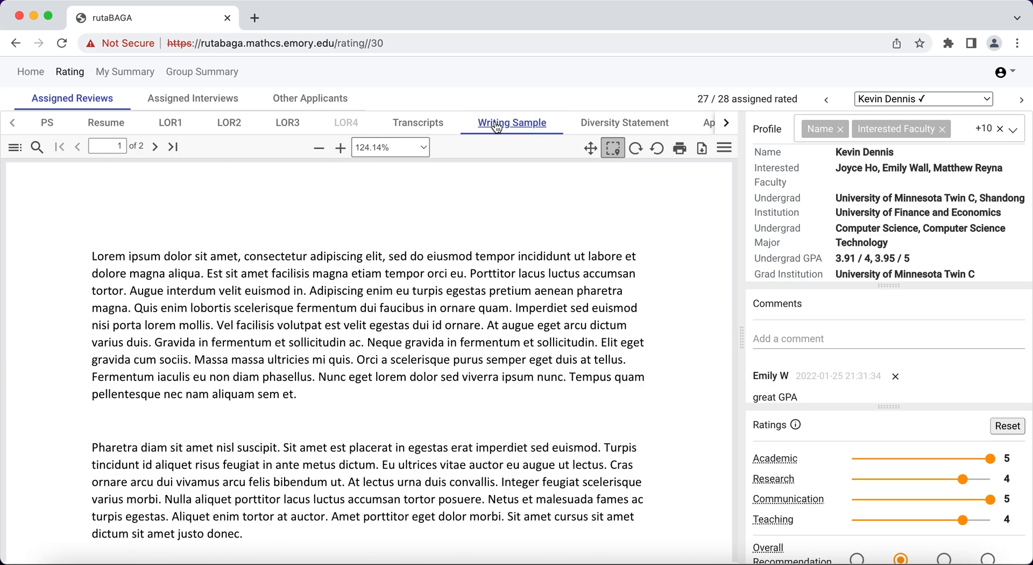
click(582, 131)
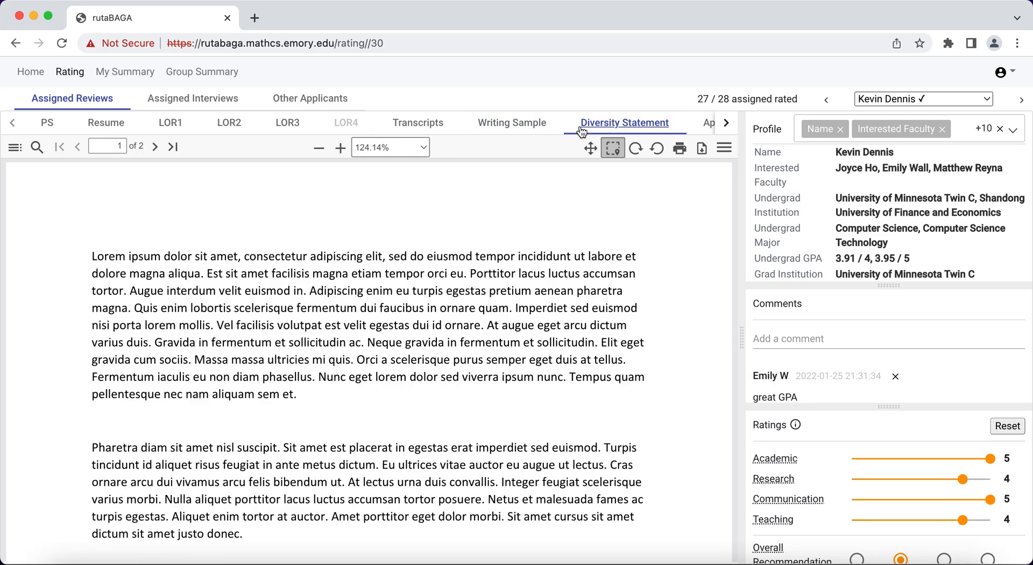
scroll(514, 300, down, 5)
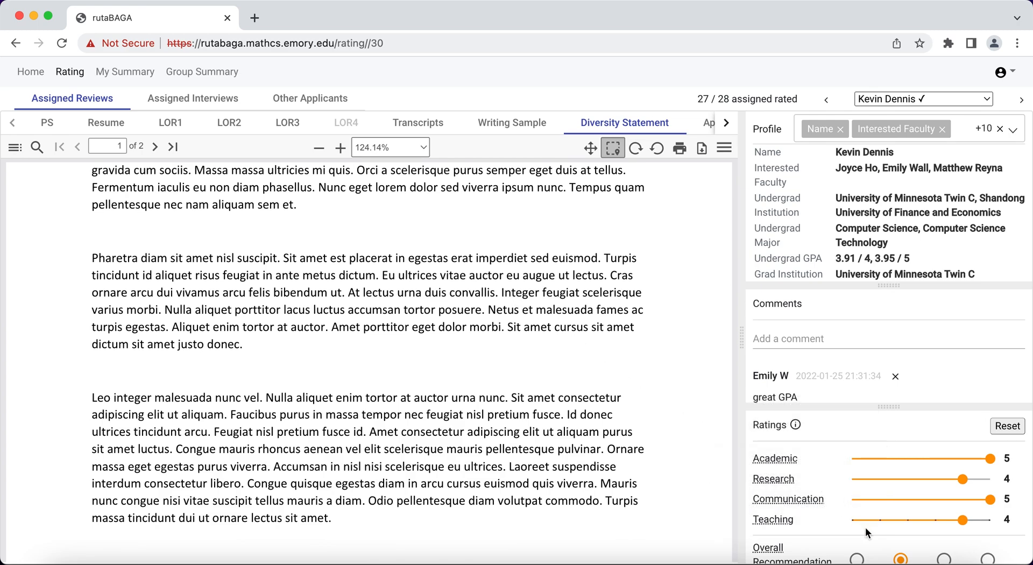
scroll(866, 528, down, 1)
click(942, 543)
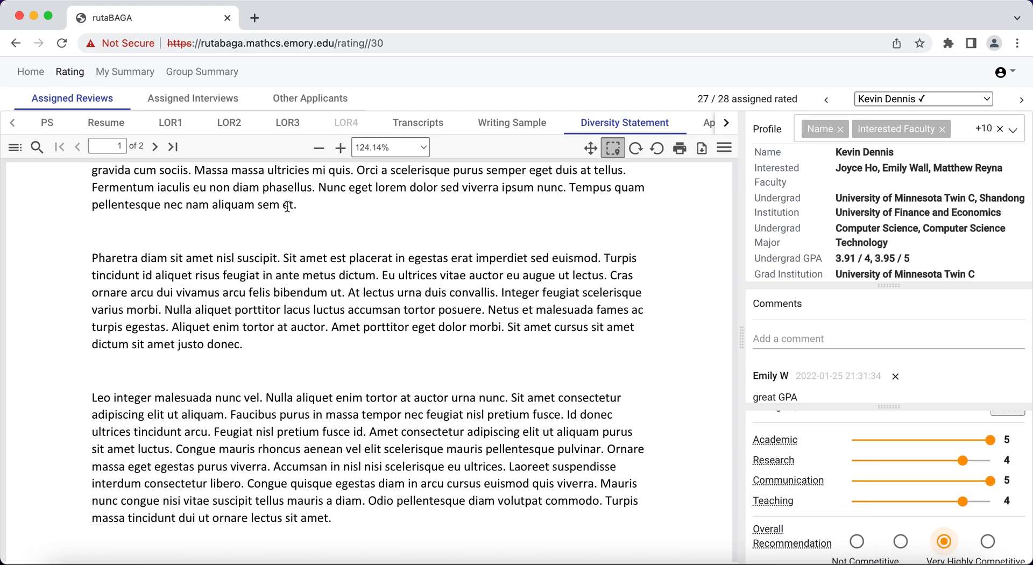
Show the personal summary as an interactive scatterplot and select the Not Competitive applicant with the highest Communication Proficiency.
click(145, 79)
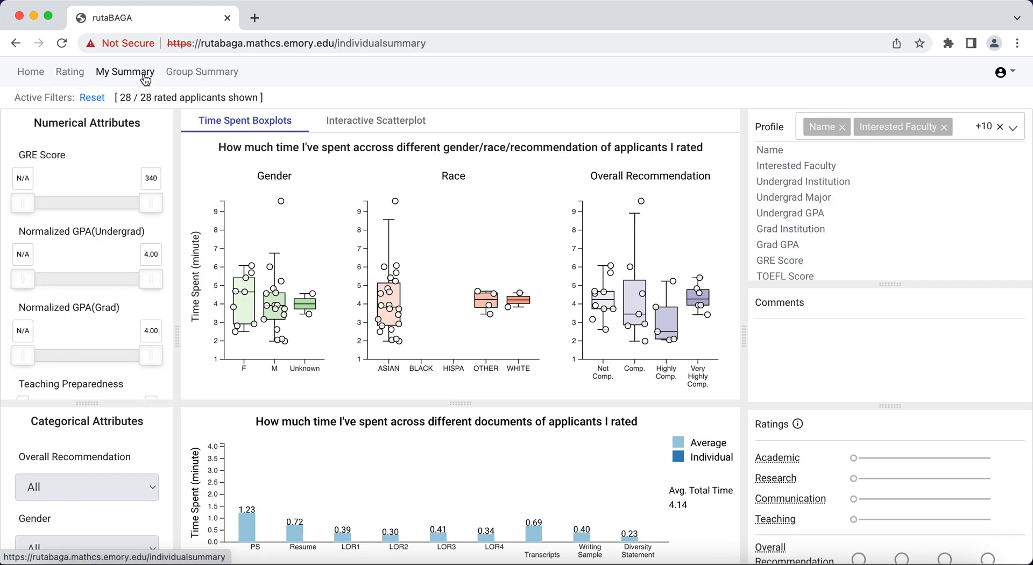
click(360, 121)
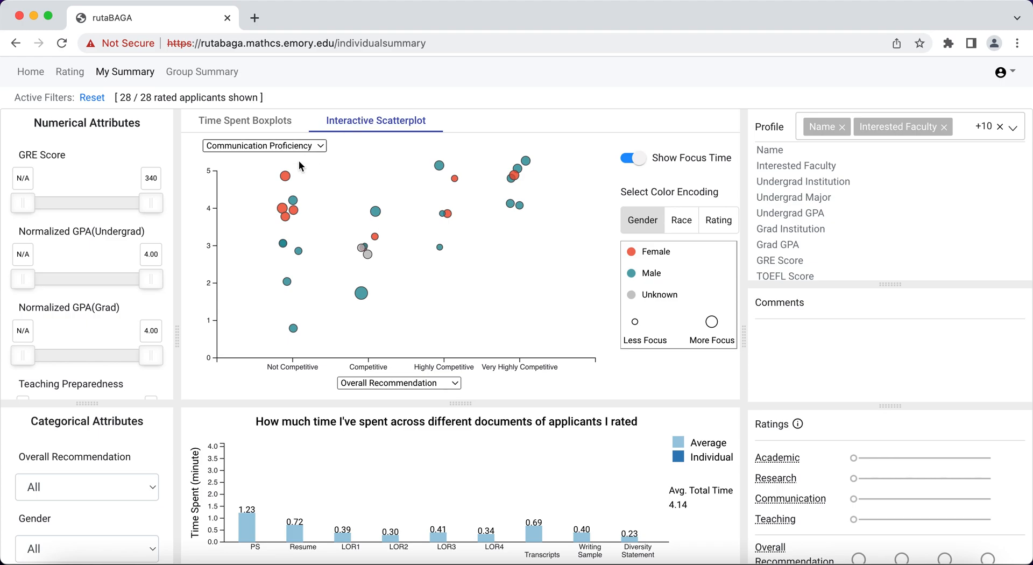
click(285, 175)
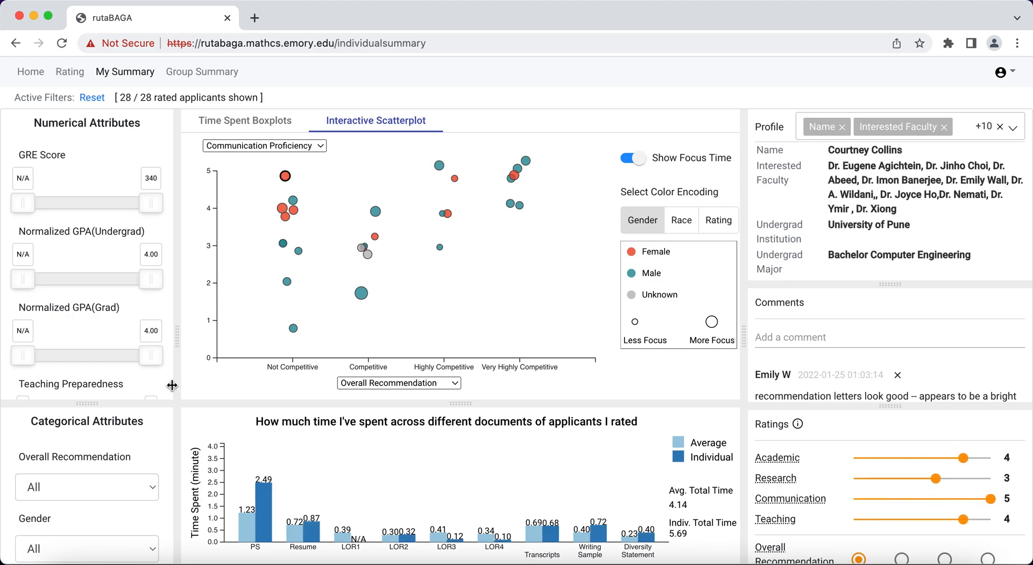
Filter the applicants to the Not Competitive recommendation and plot Research Preparedness on the scatterplot's horizontal axis.
click(142, 492)
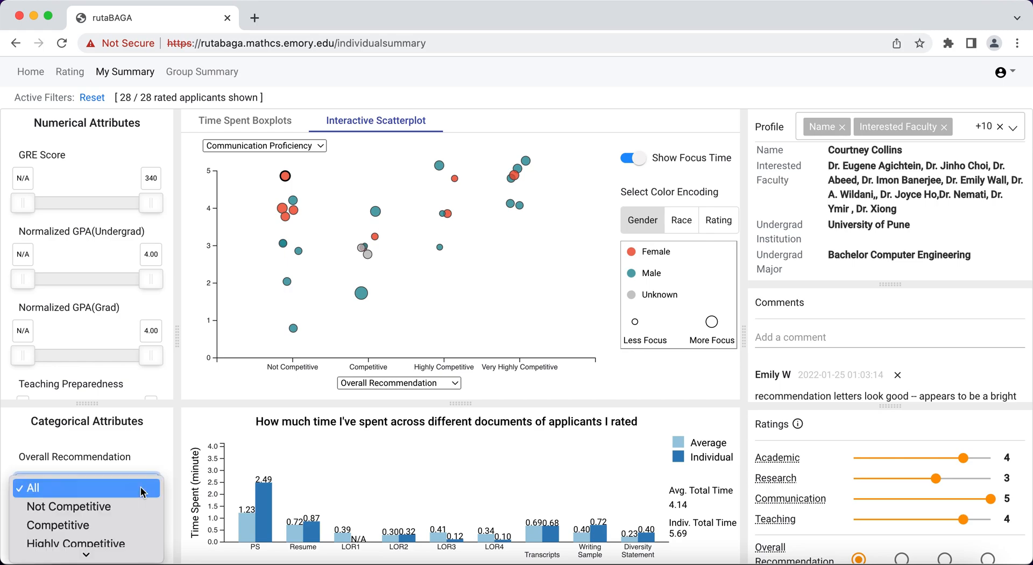
click(138, 504)
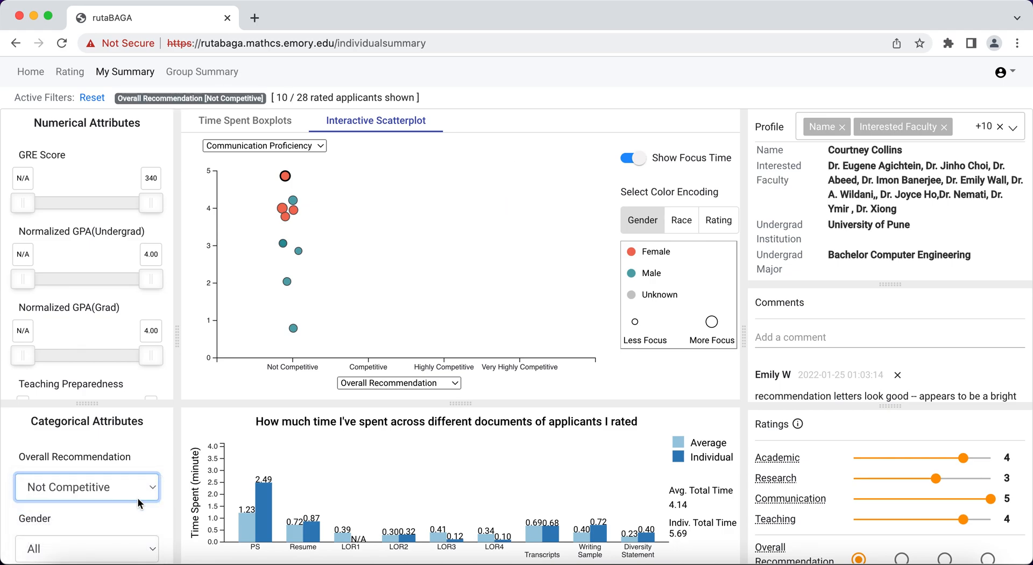
click(351, 382)
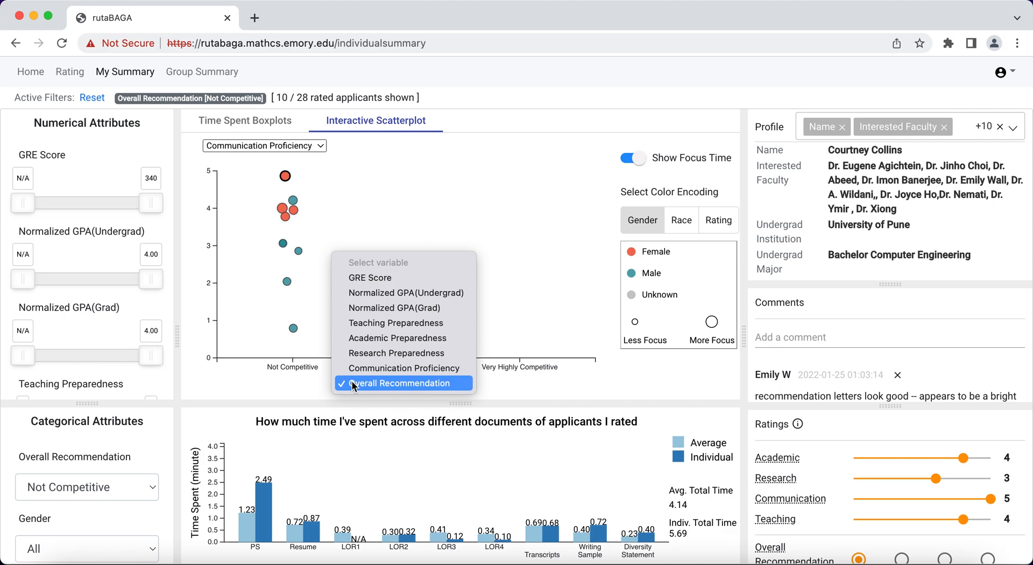
click(368, 354)
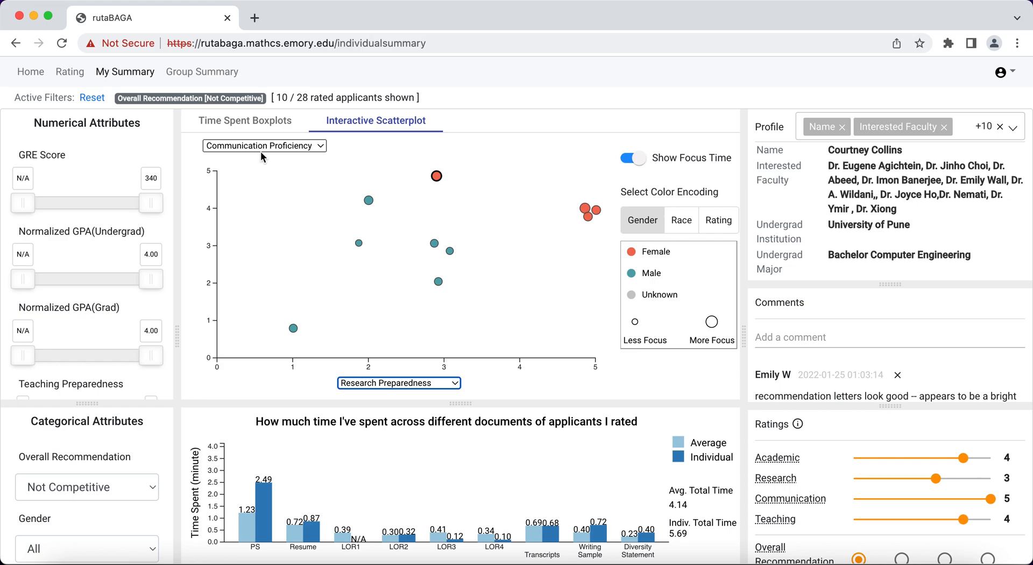
Read the comments on the selected applicant plotted at Research Preparedness 3 and Communication Proficiency 5.
mouse_move(436, 176)
scroll(944, 363, down, 1)
scroll(944, 363, down, 2)
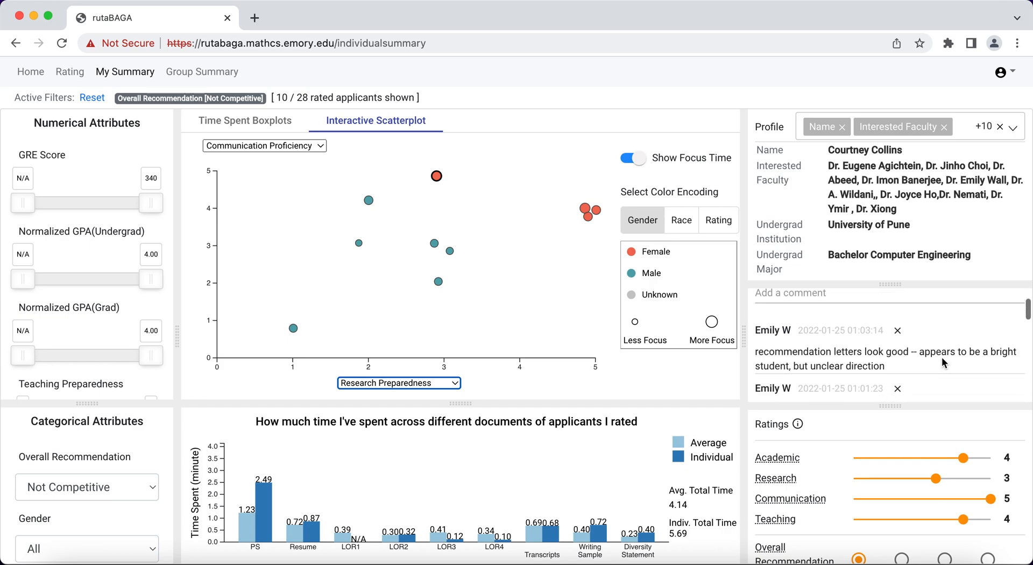
Read through the older comments in the selected applicant's comment history, covering recommendations, work experience and implemented projects.
scroll(944, 363, down, 3)
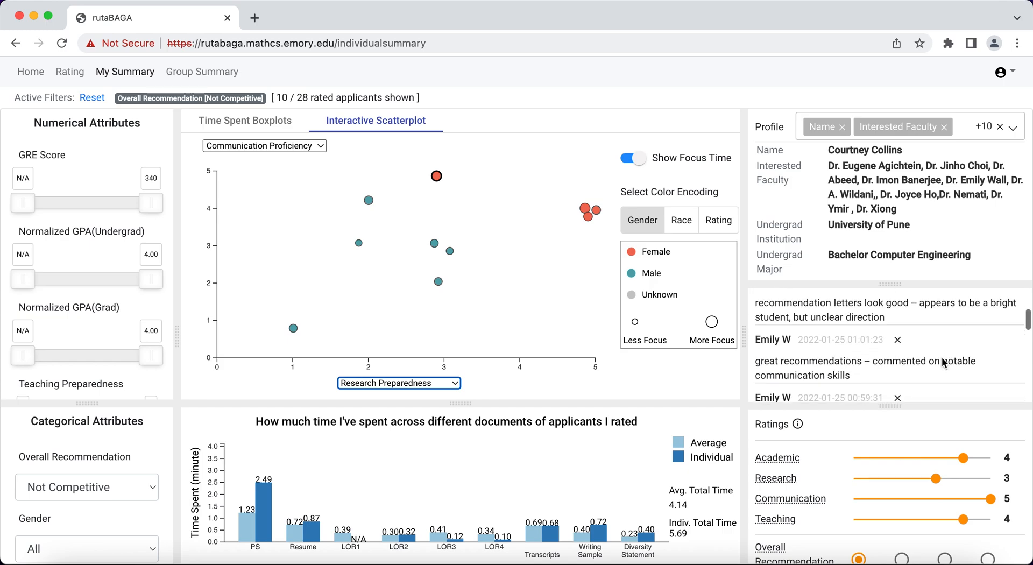
scroll(944, 363, down, 3)
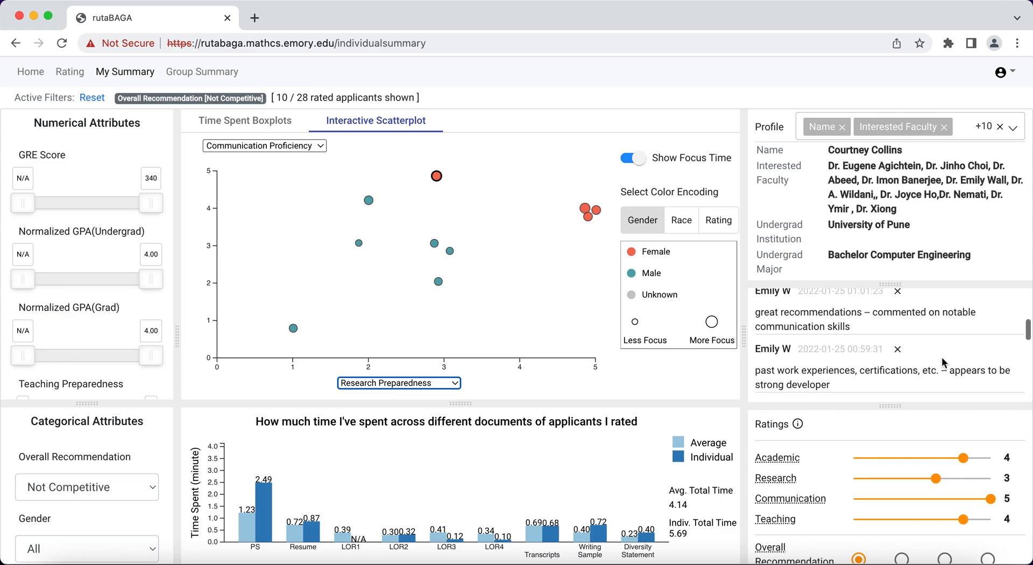
scroll(944, 363, down, 3)
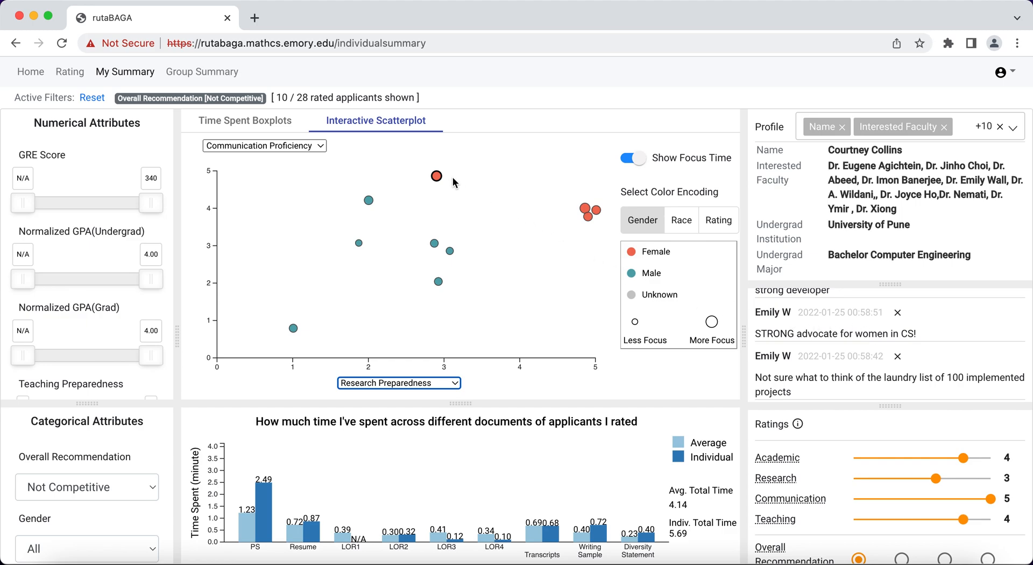
Open the selected applicant's rating page, skim the personal statement, and set the Overall Recommendation to the third of four levels, one below Very Highly Competitive.
click(437, 175)
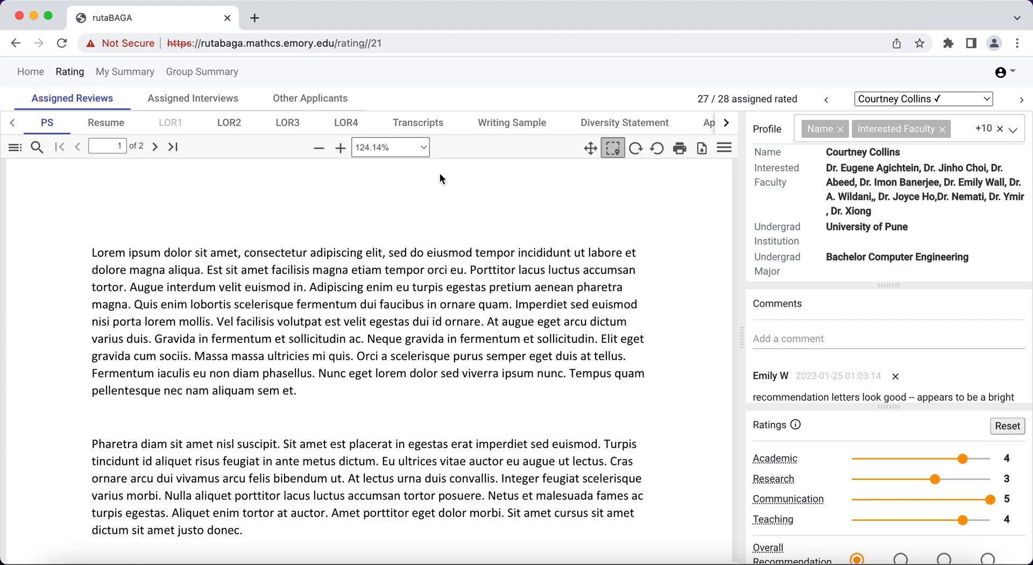
scroll(463, 377, down, 3)
scroll(463, 378, down, 4)
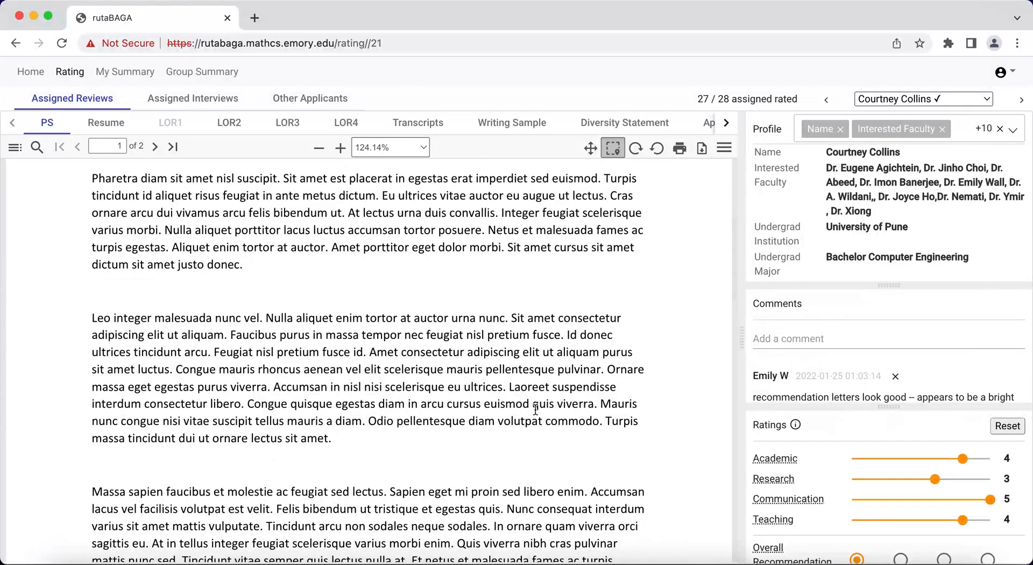
click(943, 558)
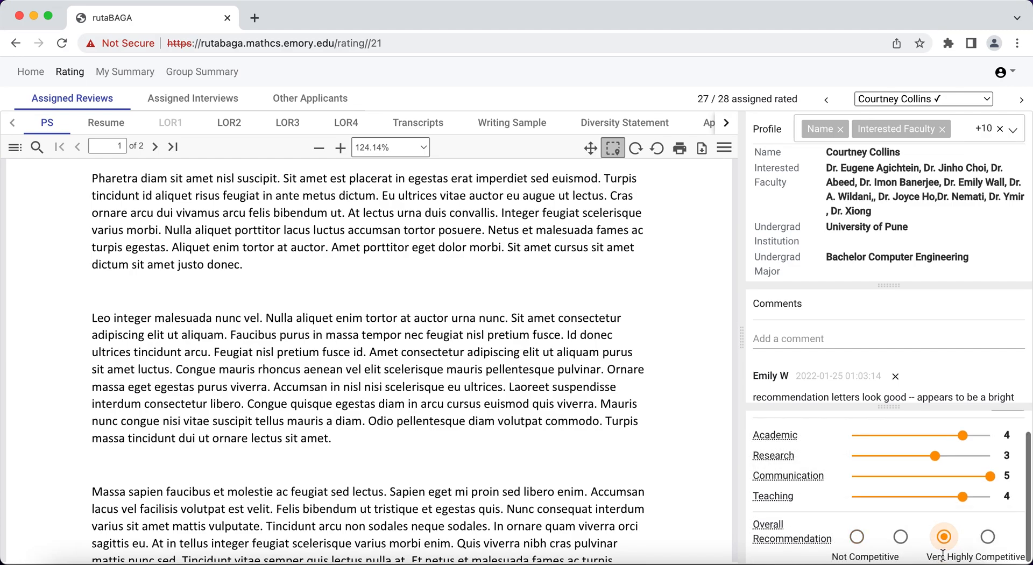